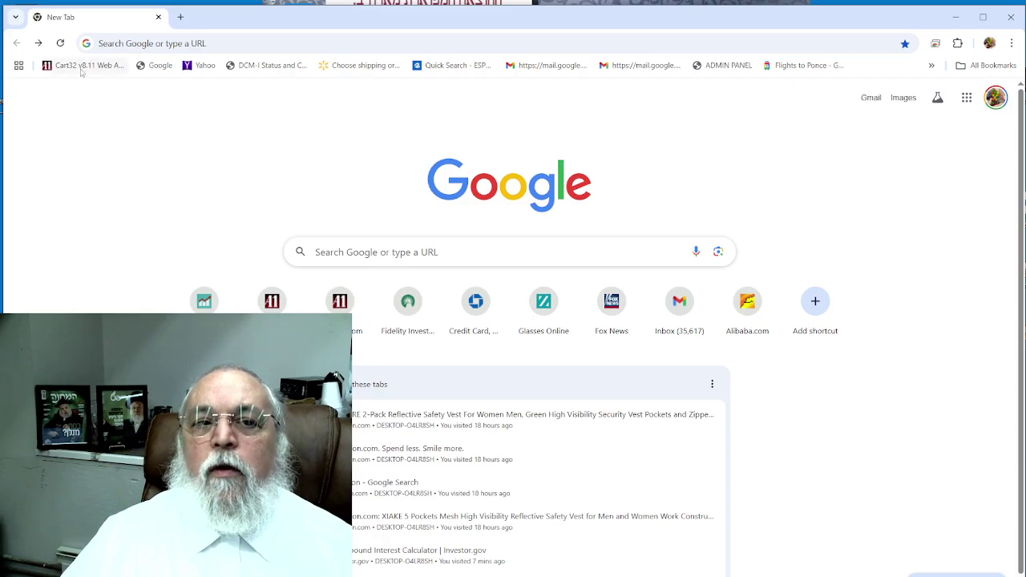
Enter investor.gov as the web address in a new Chrome tab
click(161, 43)
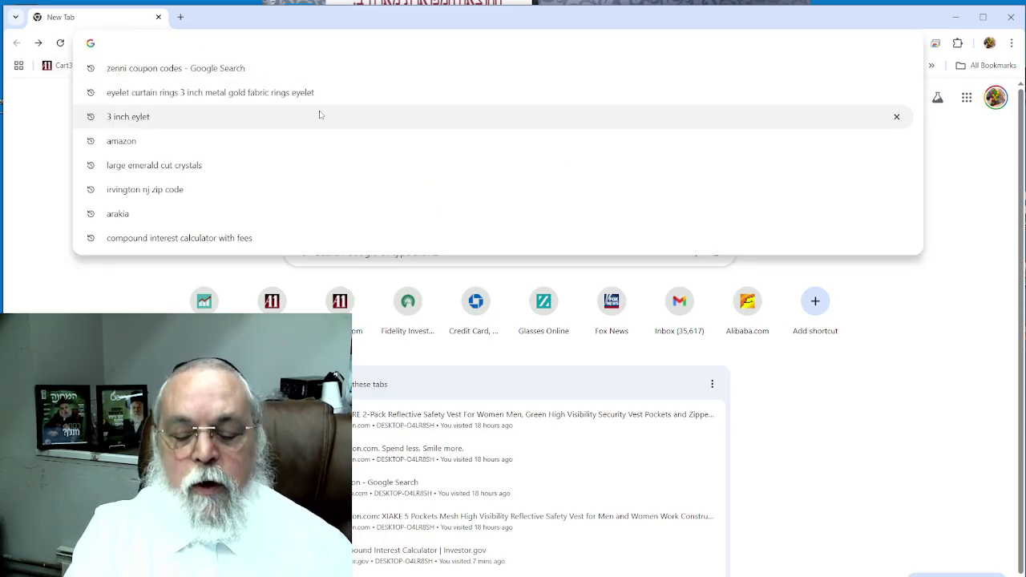
text(inv)
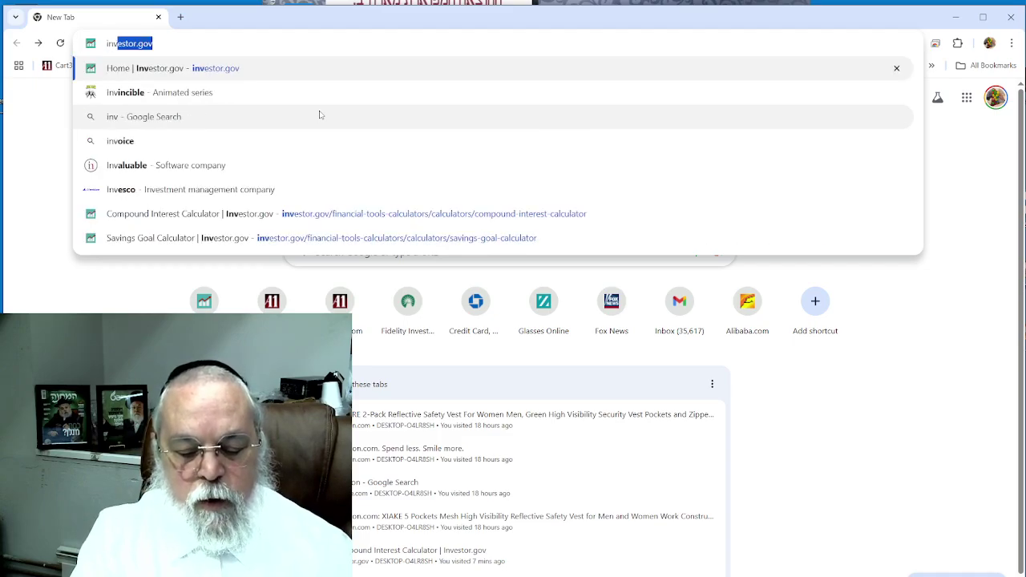
text(estor.)
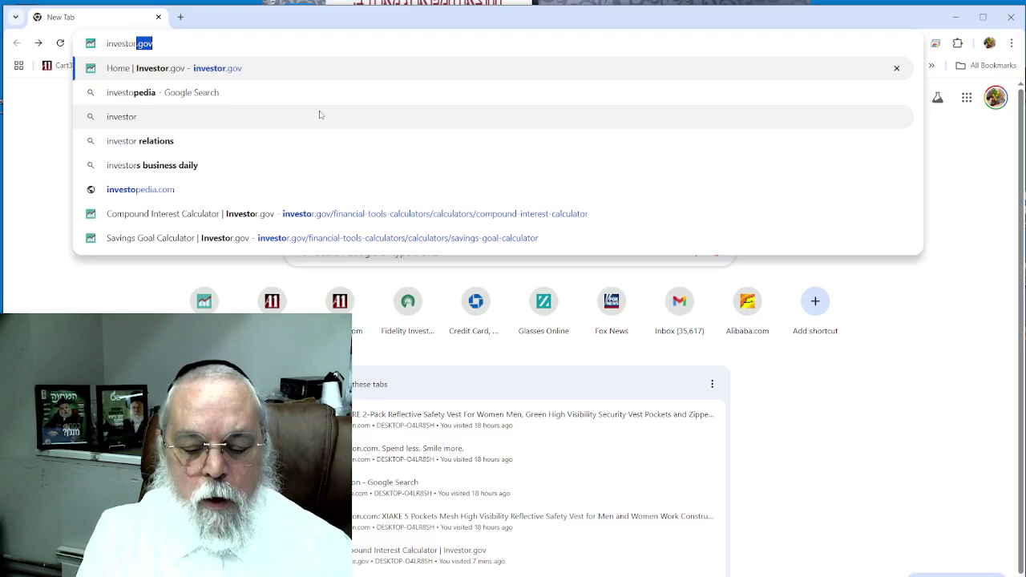
text(go)
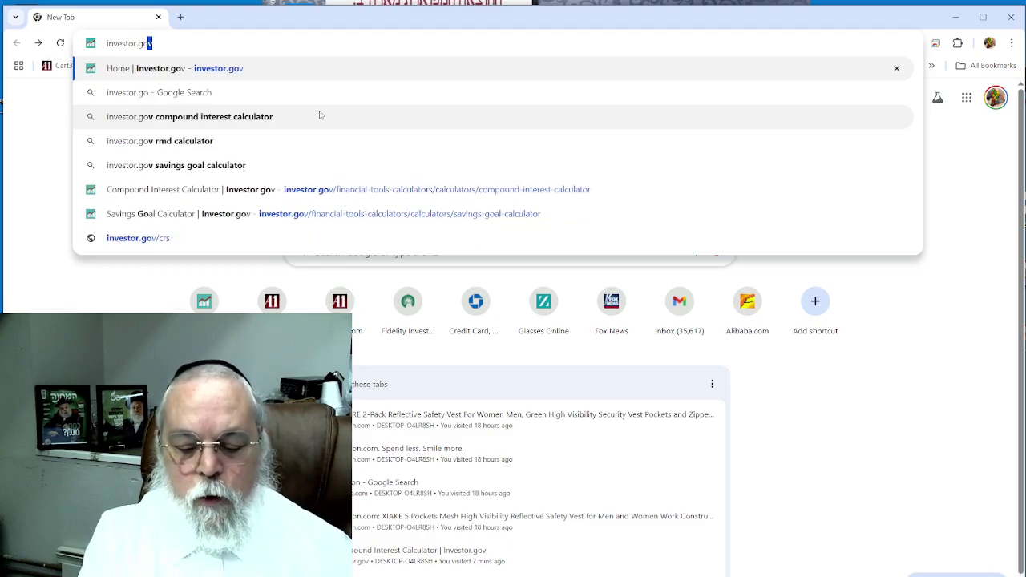
text(v)
Load the Investor.gov home page and show the Financial Tools & Calculators menu
key(Return)
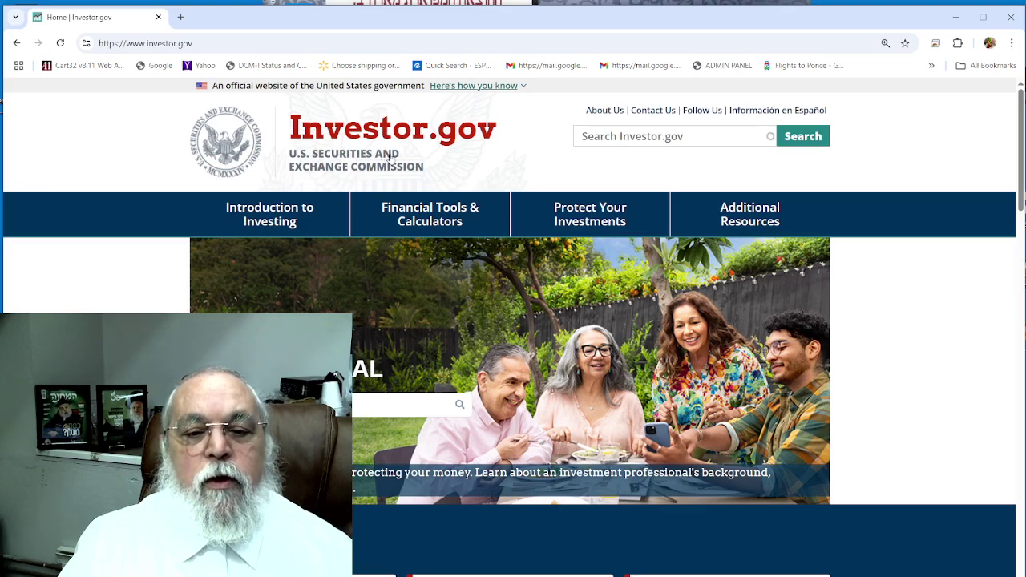
mouse_move(389, 206)
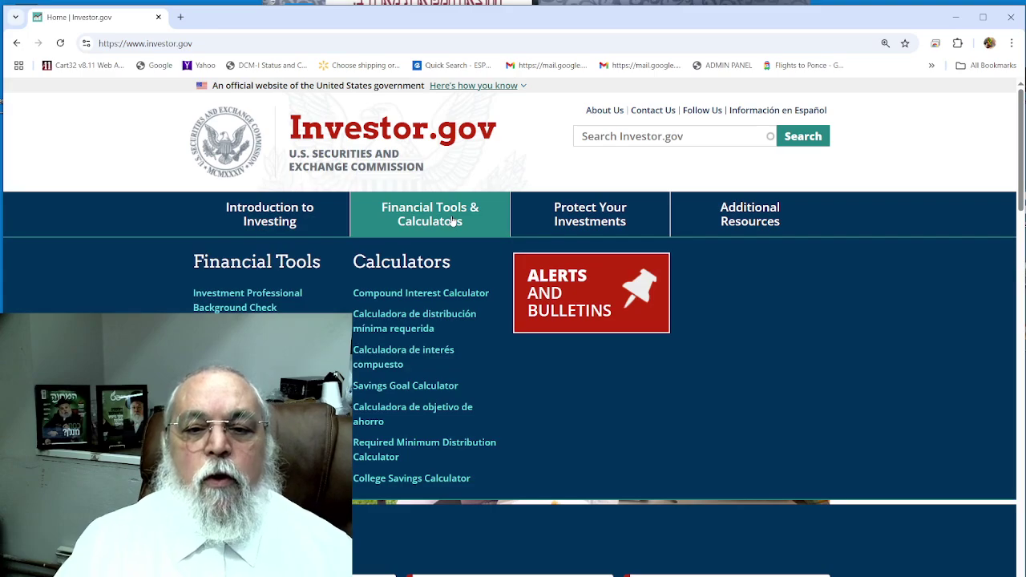
Open the Savings Goal Calculator and enter a $100,000 goal with $0 initial investment
click(372, 392)
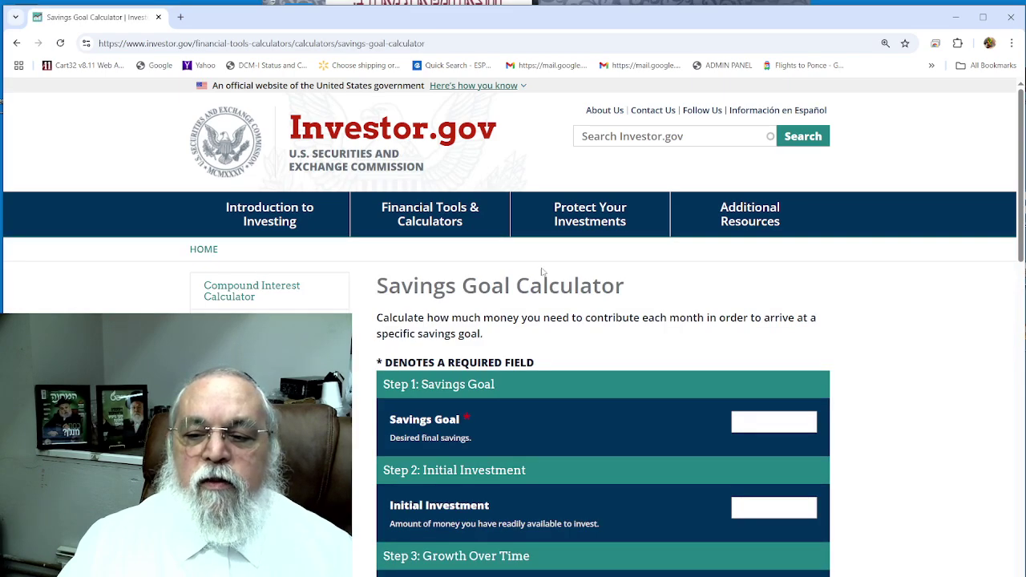
scroll(736, 348, down, 2)
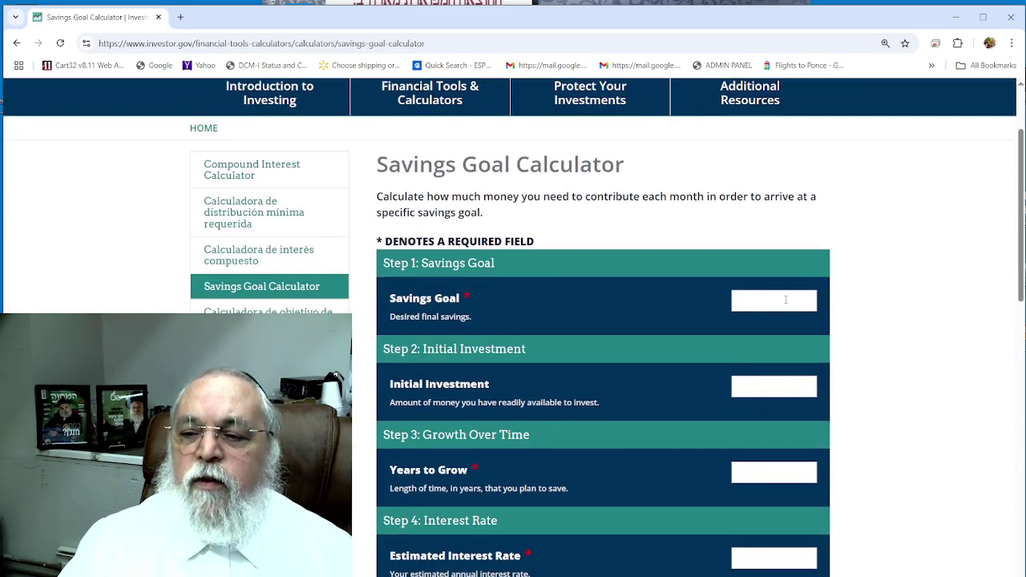
click(785, 299)
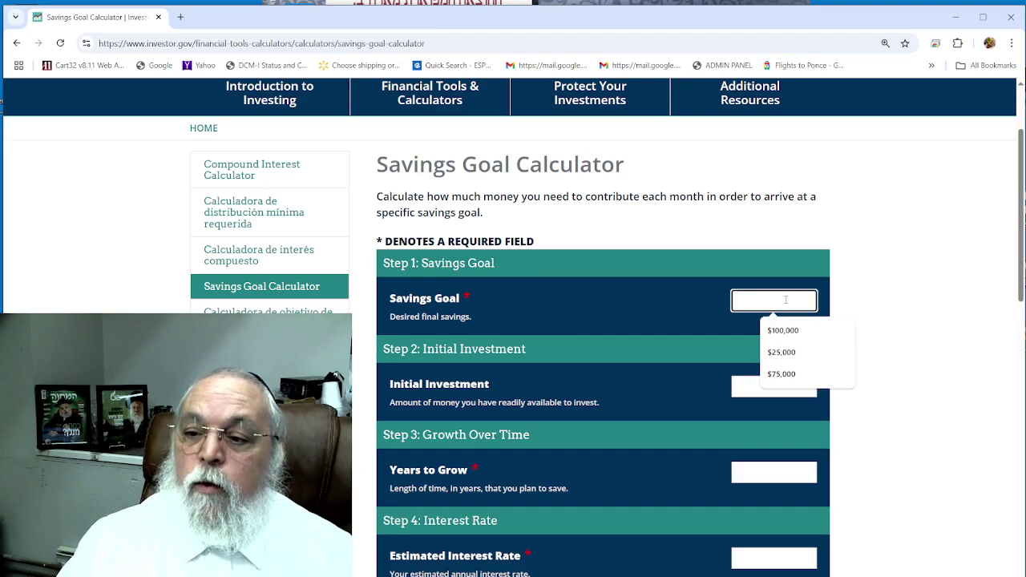
click(777, 332)
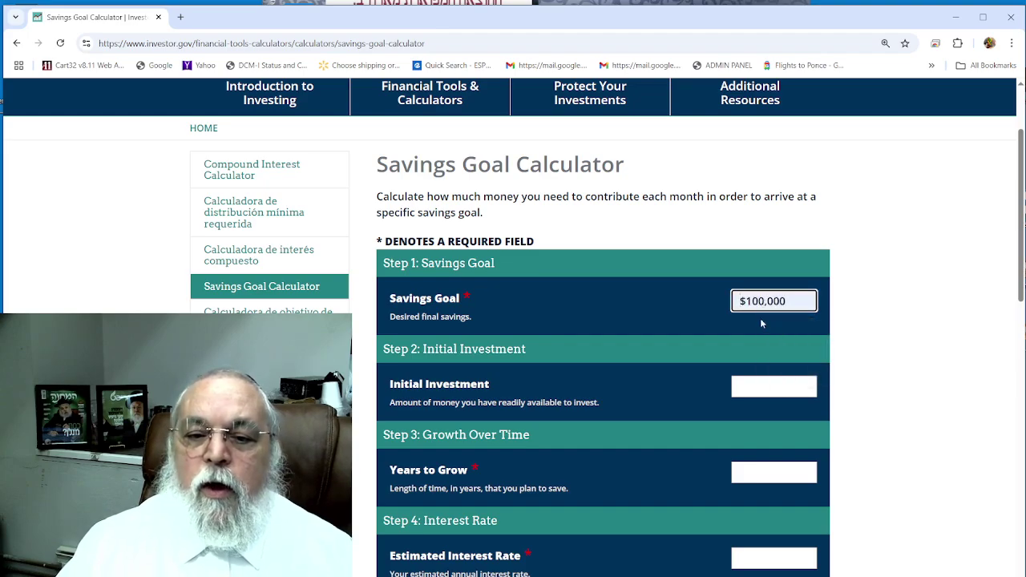
click(752, 390)
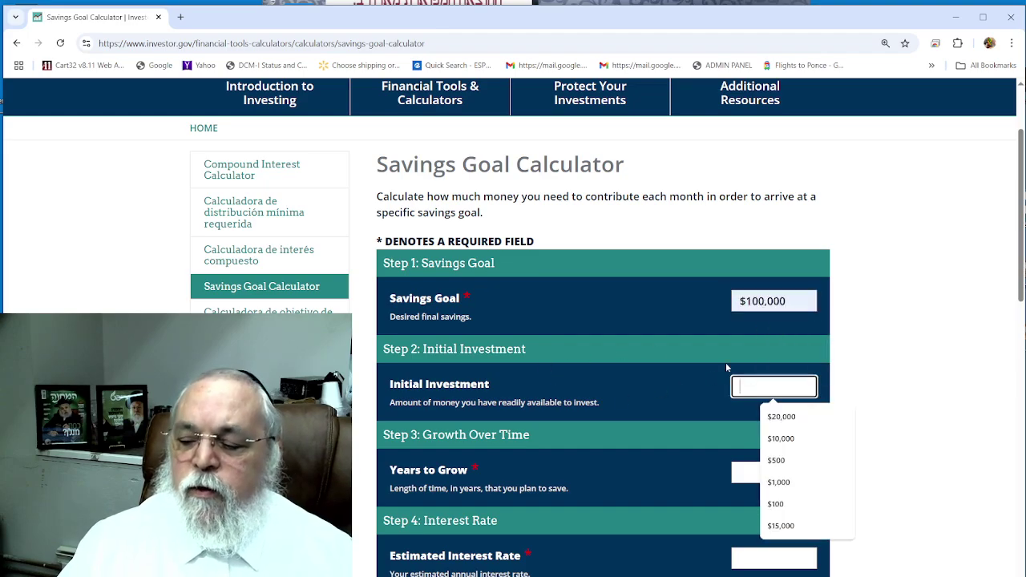
text(0)
Set 20 years to grow and a 10% interest rate compounded monthly
scroll(726, 362, down, 1)
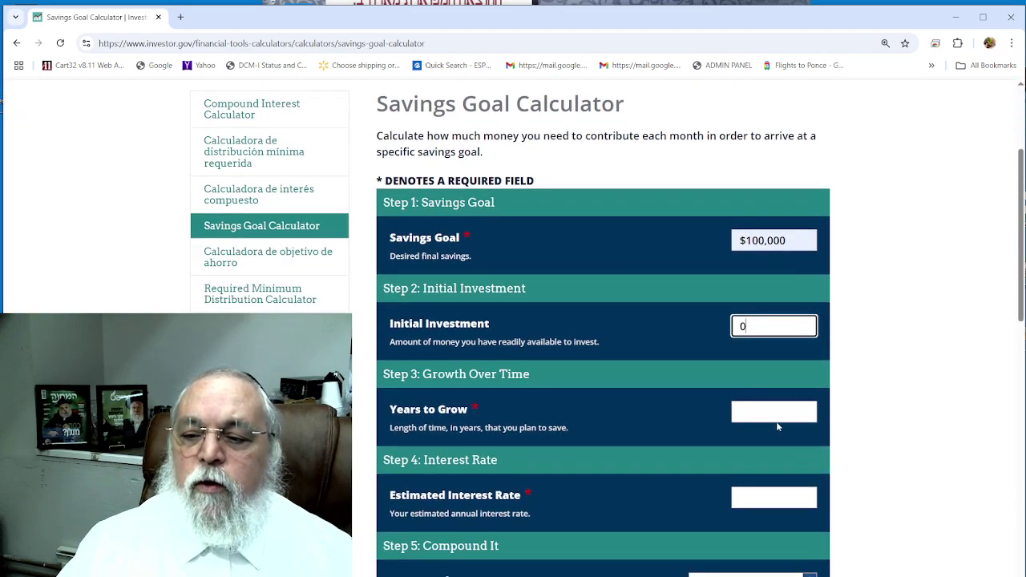
click(780, 415)
text(0)
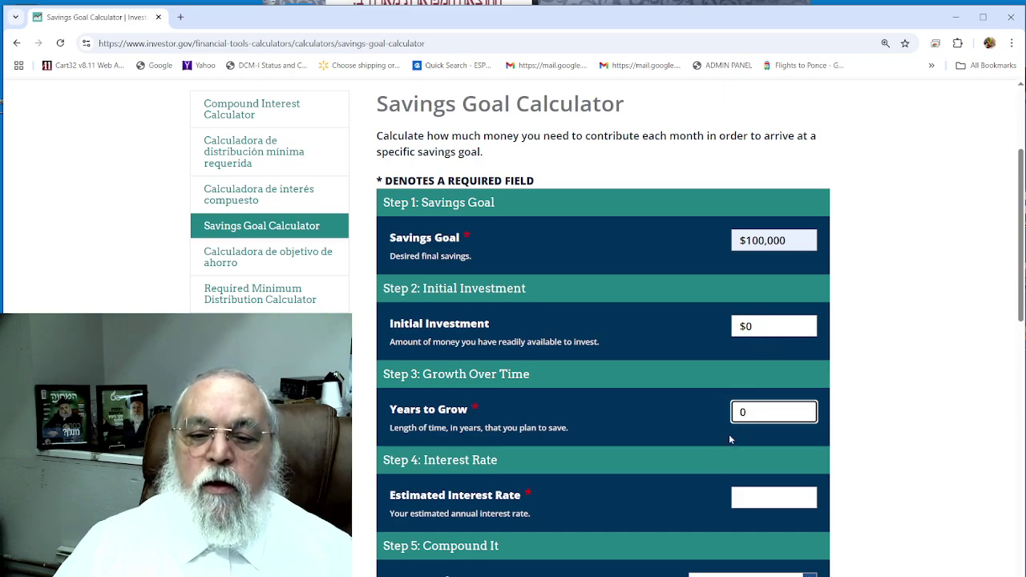
drag(749, 412, 711, 415)
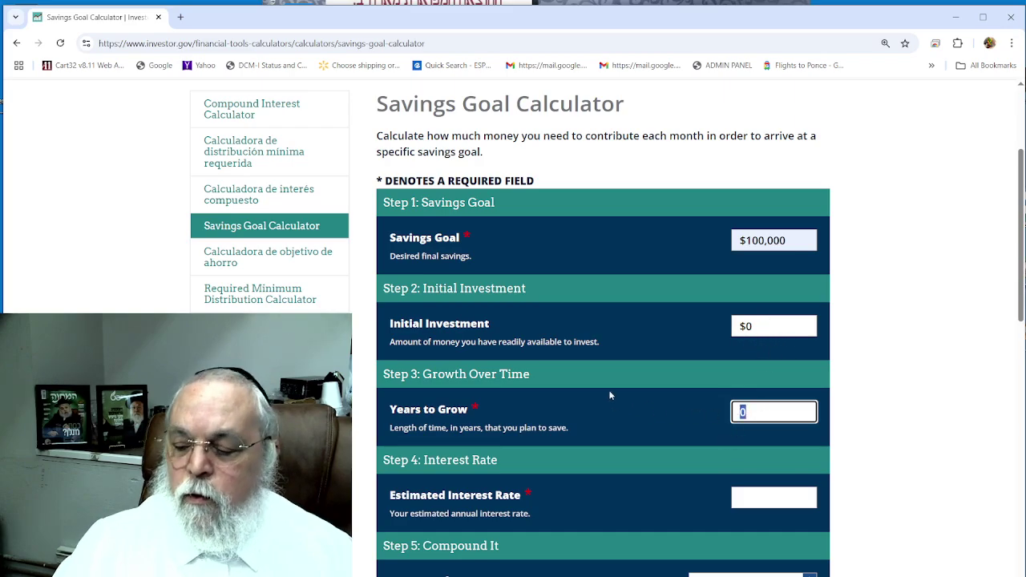
text(20)
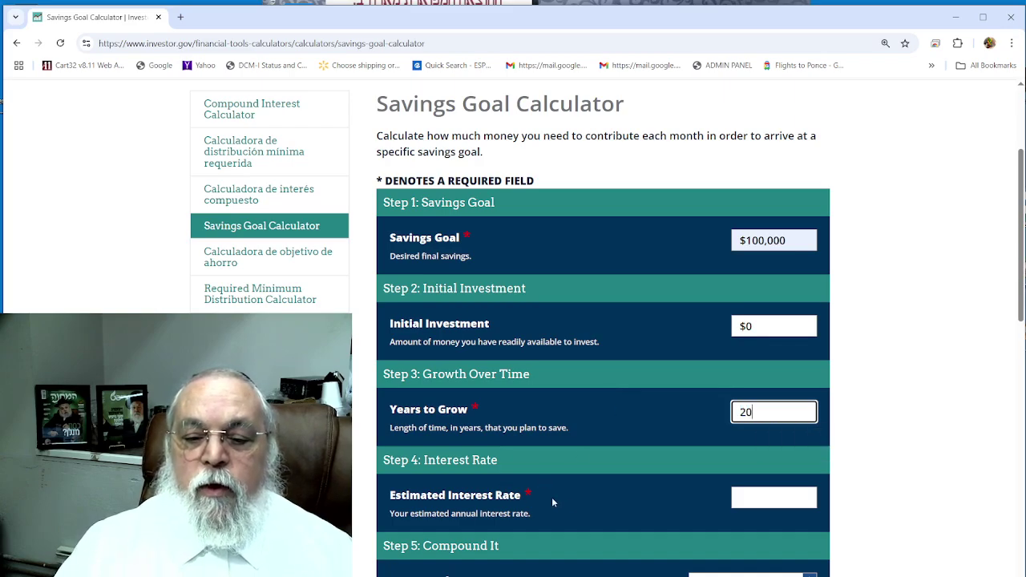
click(796, 501)
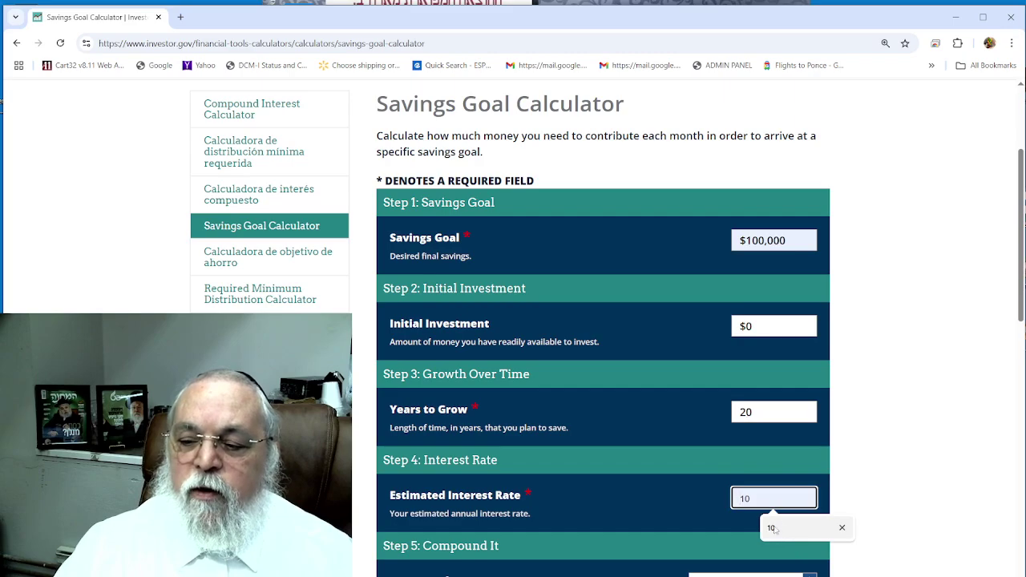
click(775, 528)
scroll(623, 492, down, 2)
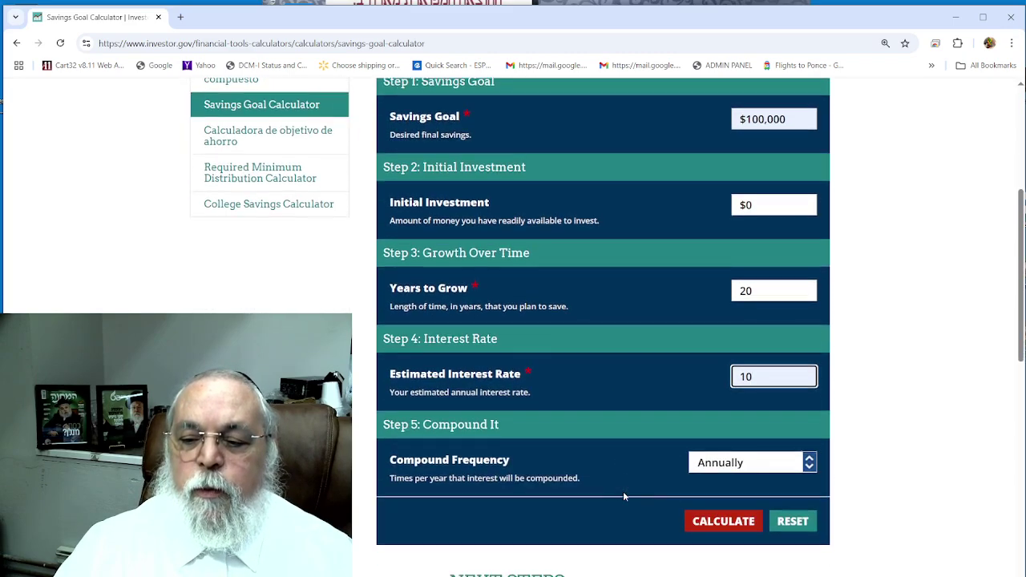
click(785, 464)
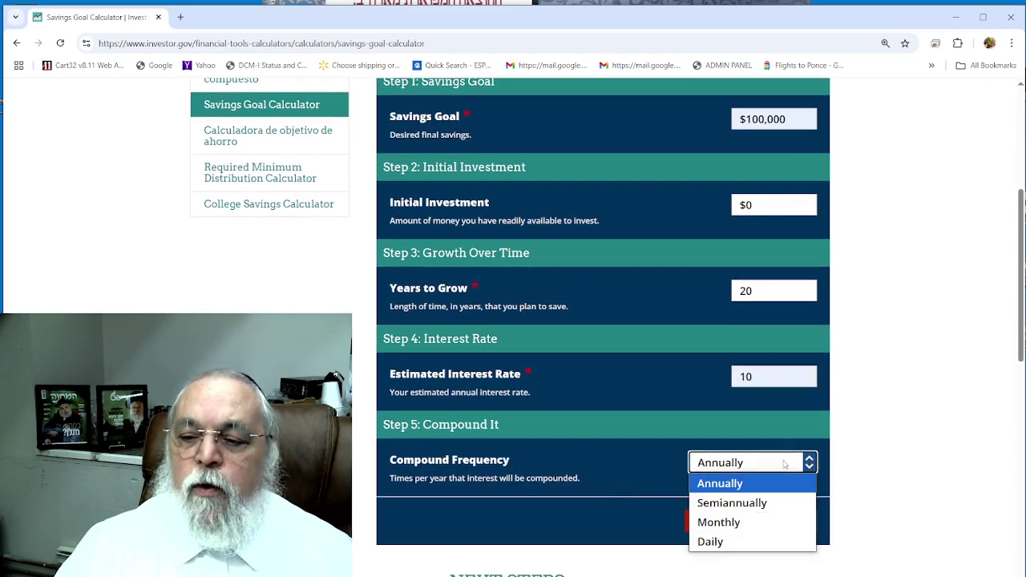
click(734, 528)
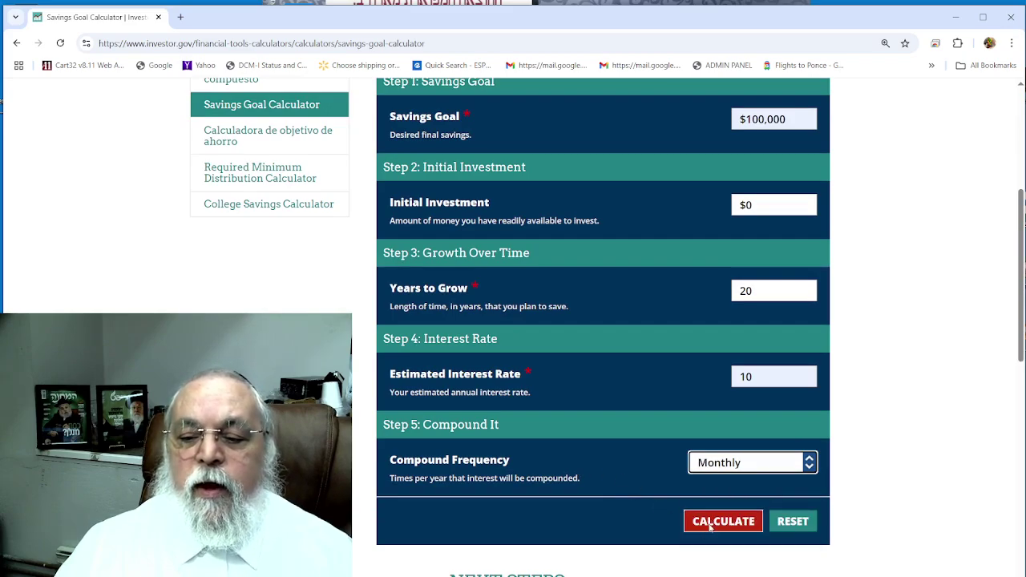
Calculate the plan, showing the $131.69 monthly contribution and Total Savings chart
click(704, 522)
scroll(649, 459, down, 5)
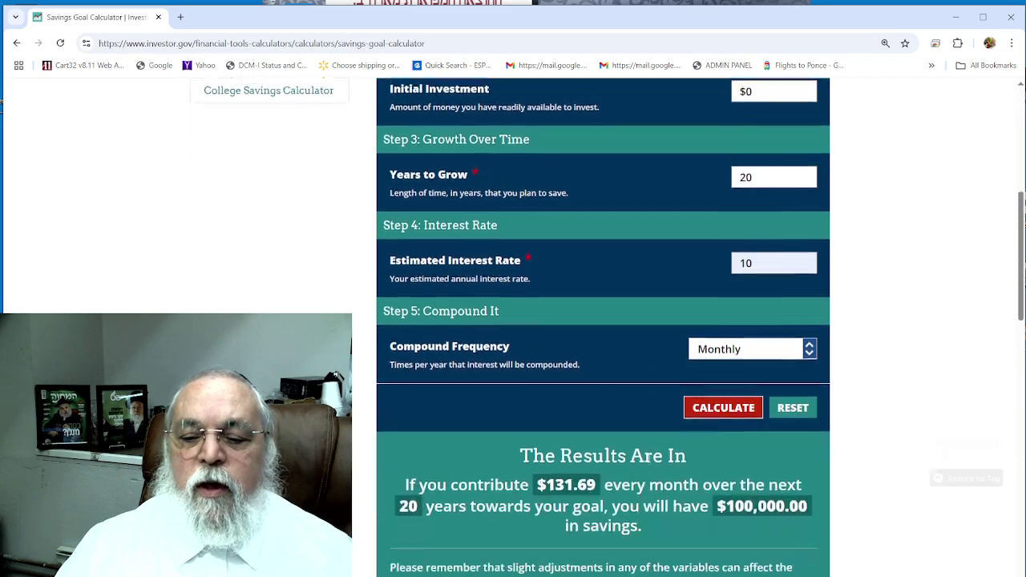
scroll(651, 463, down, 1)
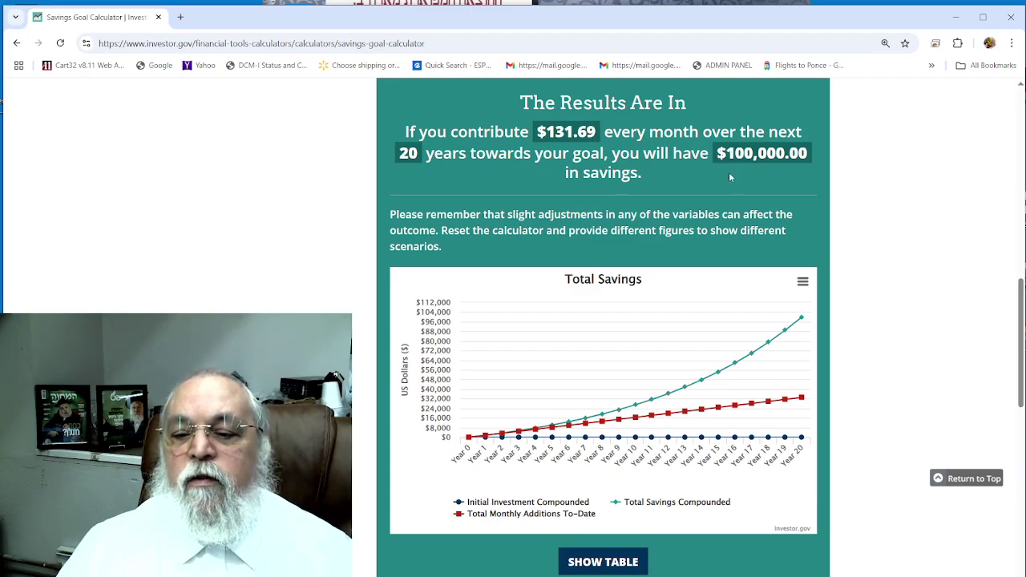
mouse_move(651, 433)
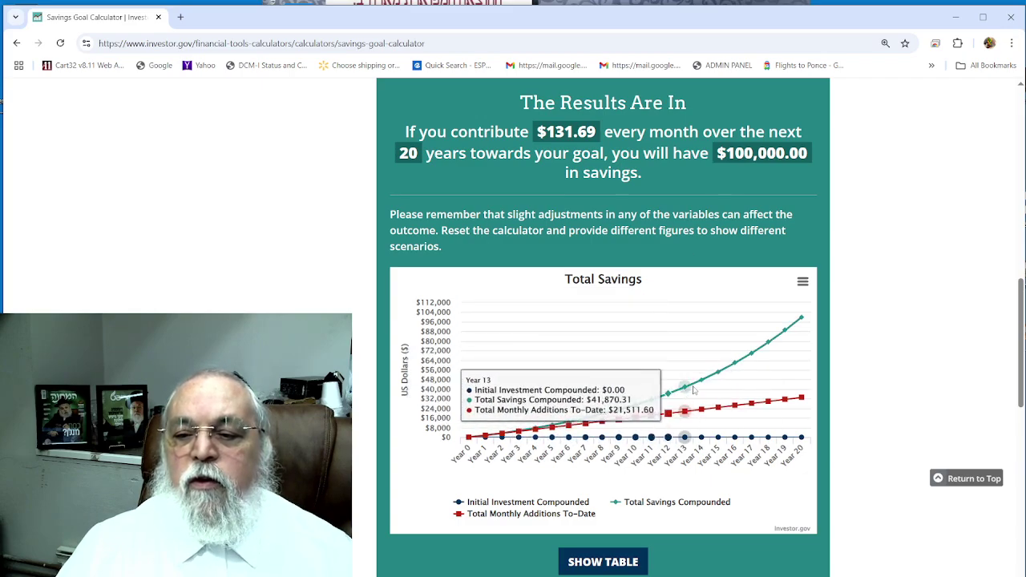
Show the yearly table, reaching $100,000.00 by Year 20, then return to the top
click(589, 561)
scroll(595, 486, down, 5)
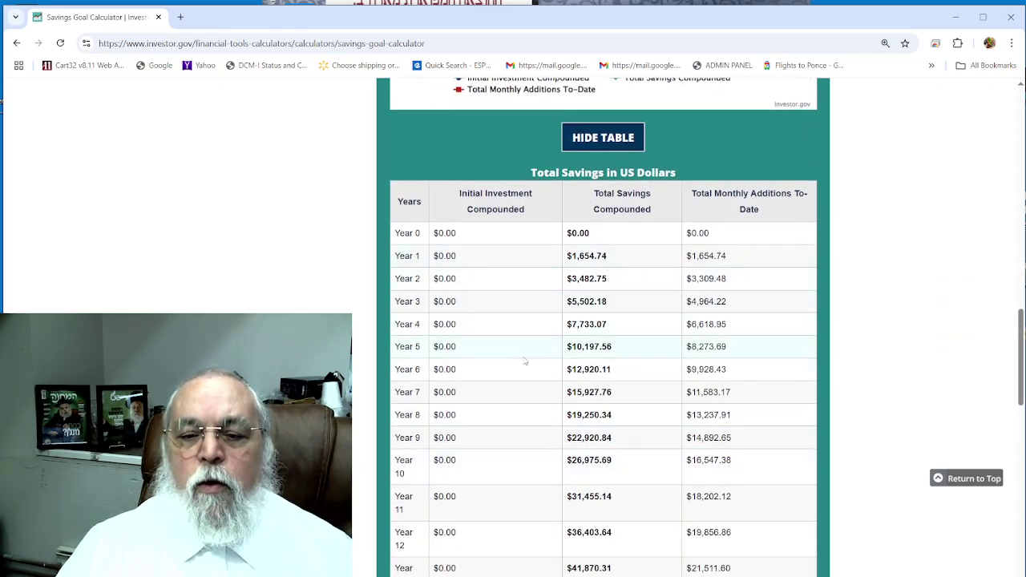
scroll(655, 455, down, 5)
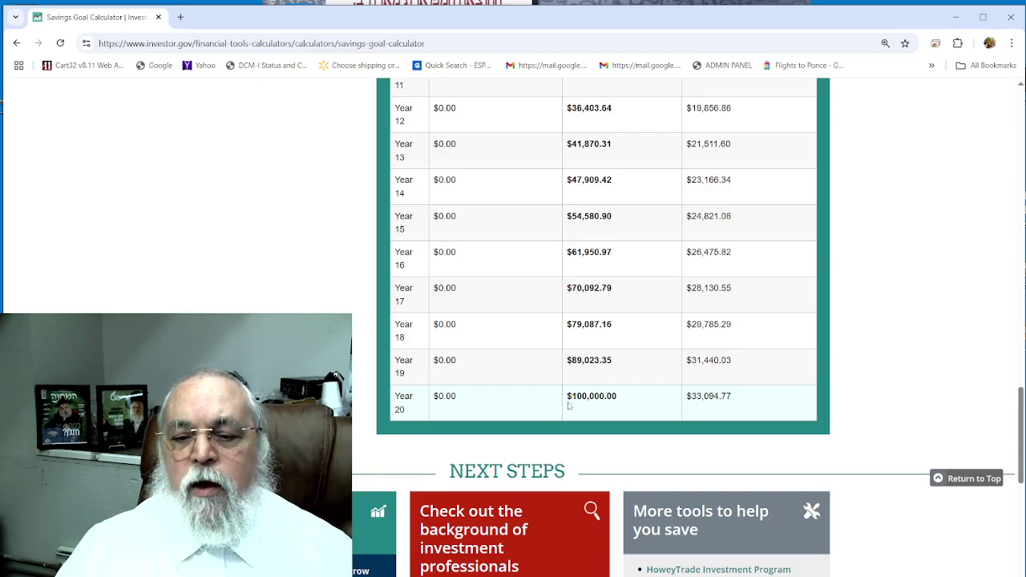
scroll(578, 401, up, 1)
scroll(578, 401, up, 20)
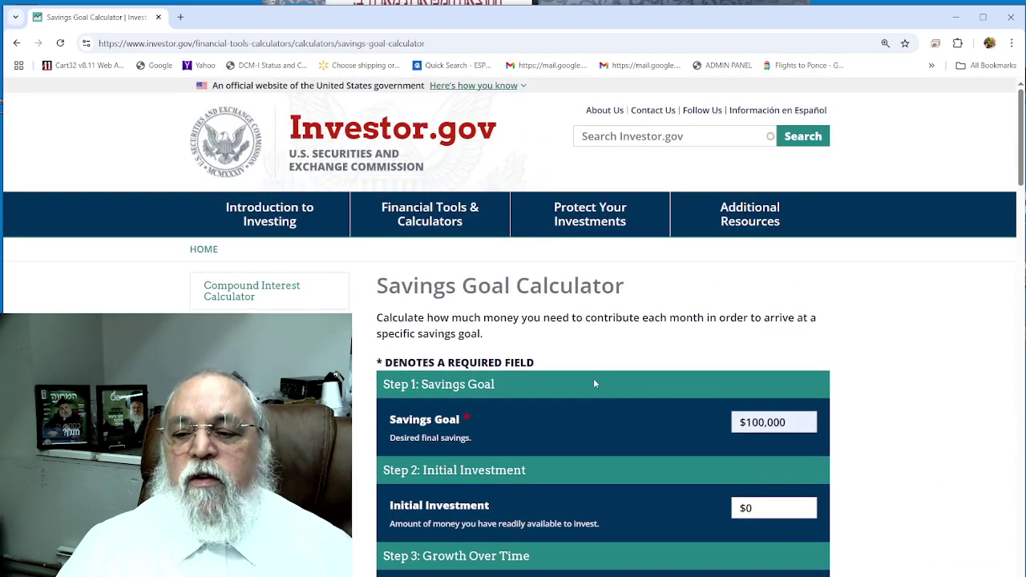
Change the initial investment to $12,000 and the years to grow to 14
scroll(597, 383, down, 2)
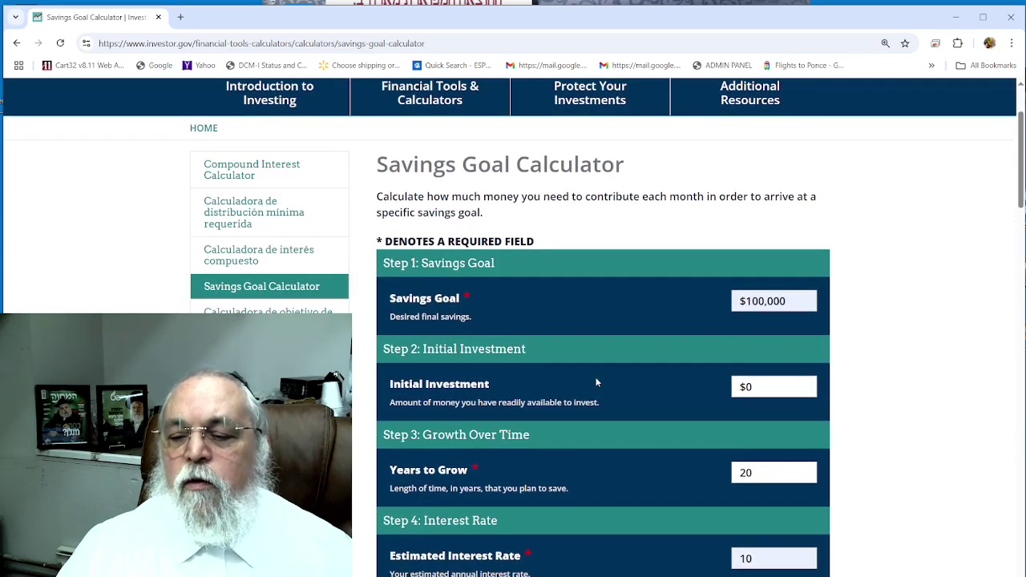
scroll(596, 382, down, 1)
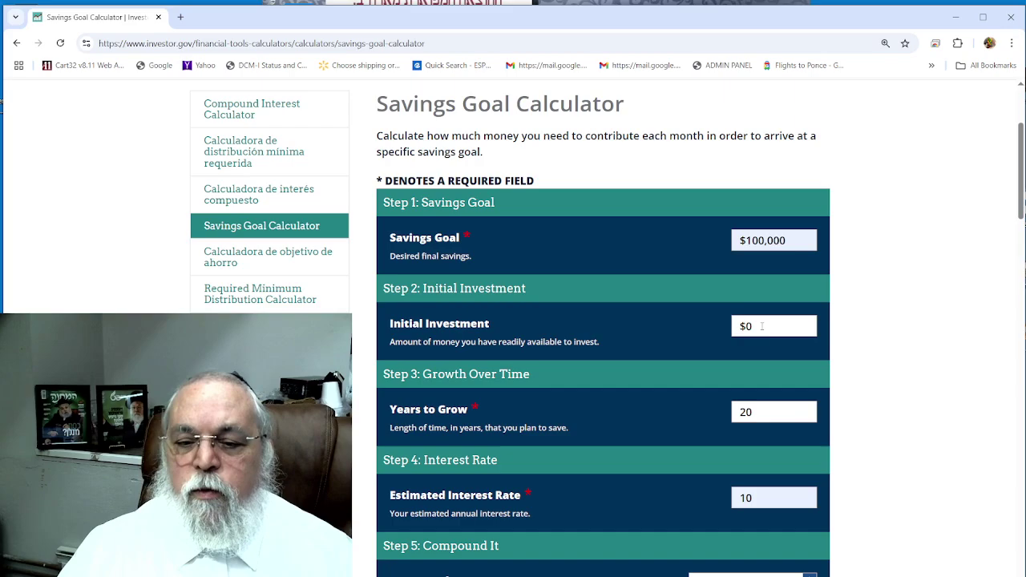
click(762, 325)
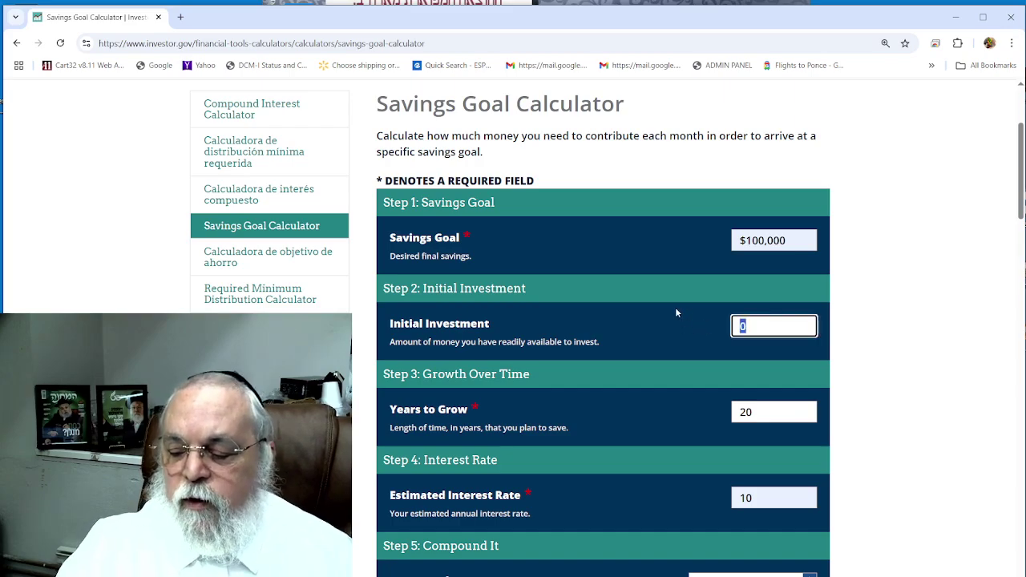
text(12000)
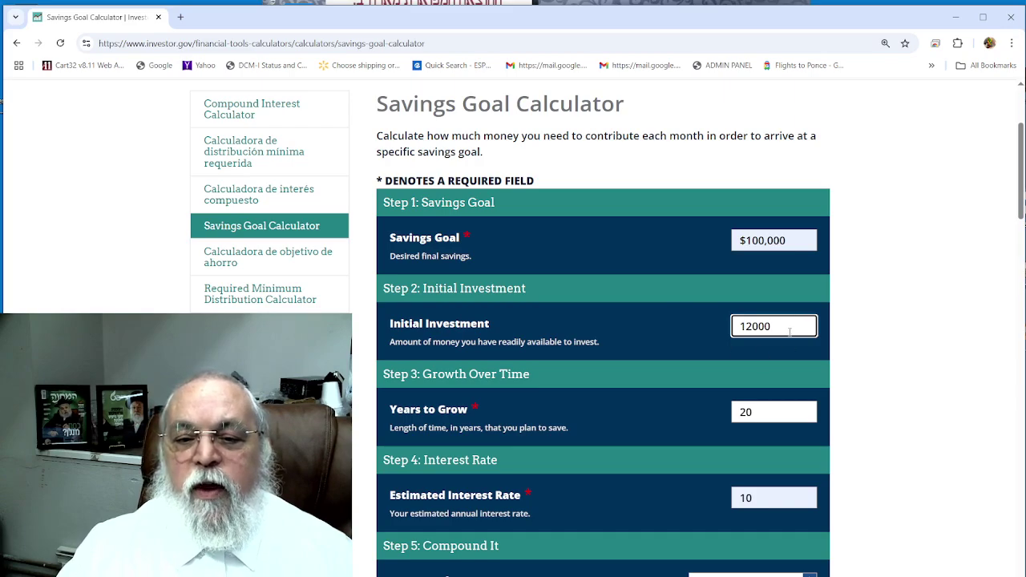
click(782, 413)
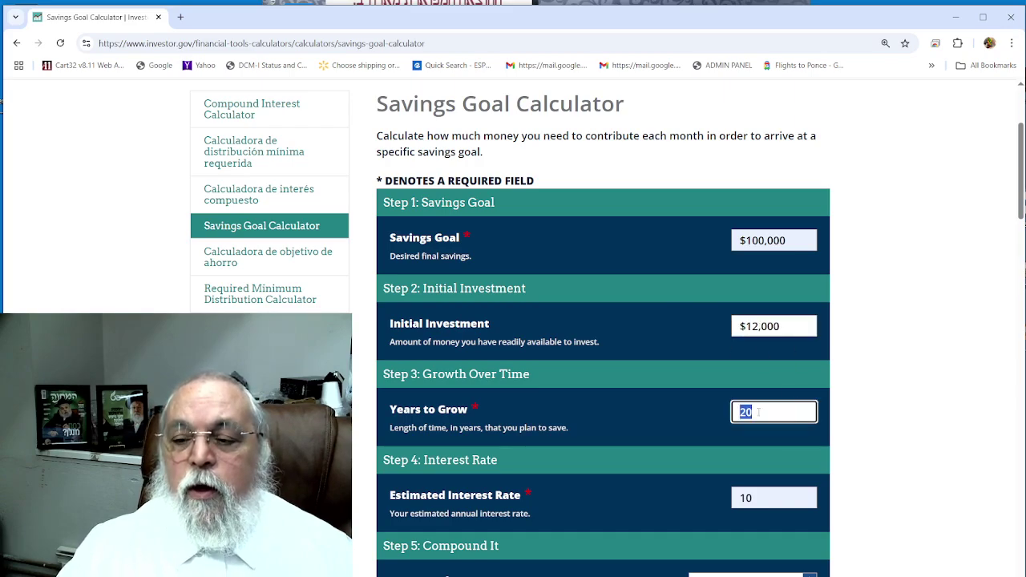
click(684, 408)
click(727, 412)
text(14)
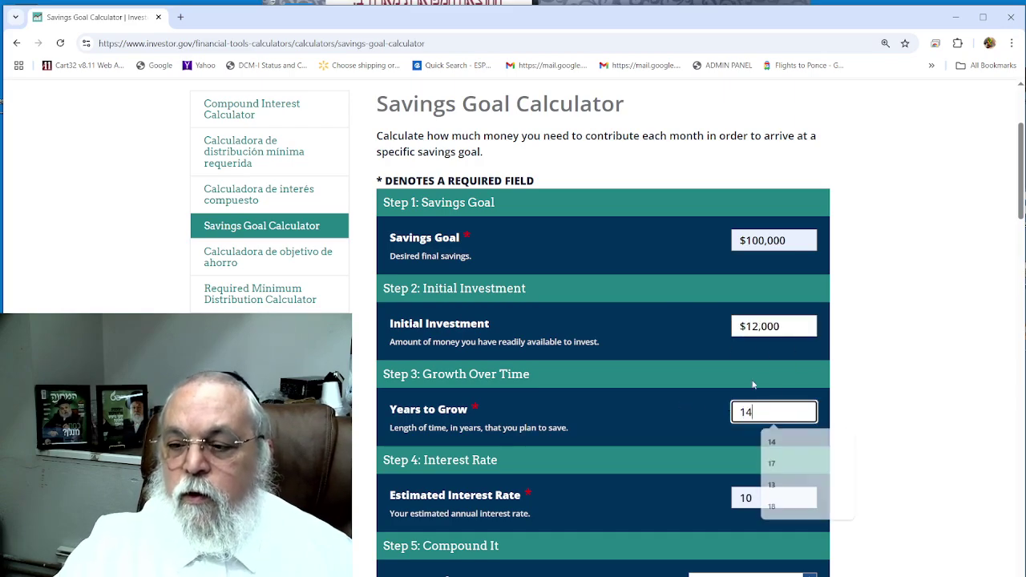
Recalculate to get the $141.89 monthly contribution and review the chart
scroll(885, 433, down, 2)
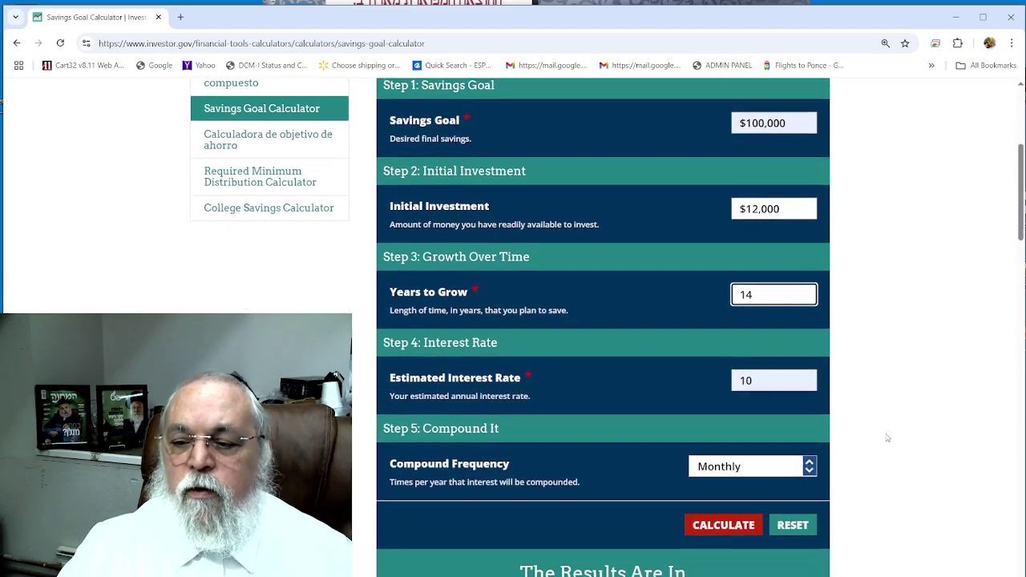
scroll(887, 438, down, 2)
click(742, 347)
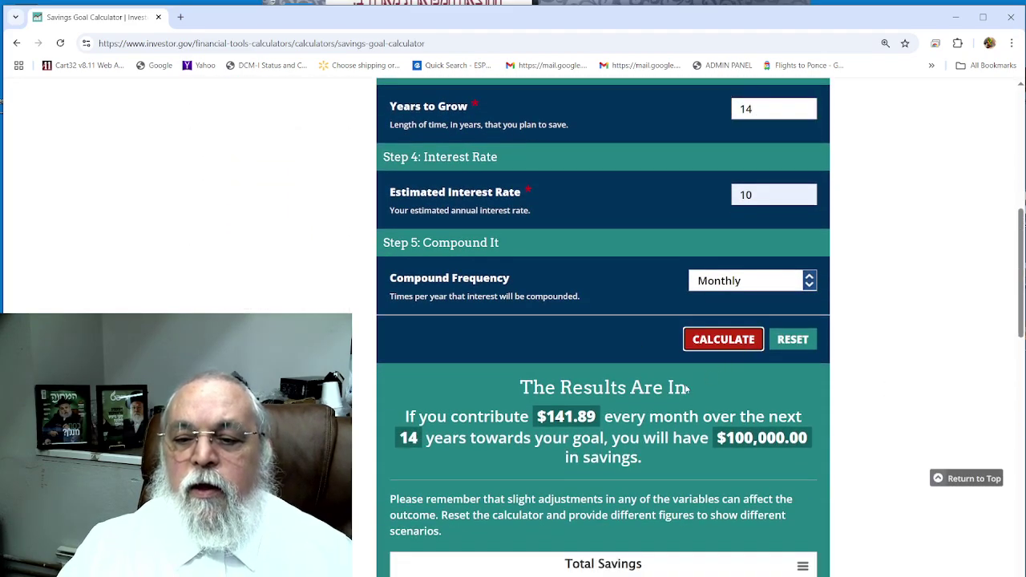
scroll(541, 422, down, 3)
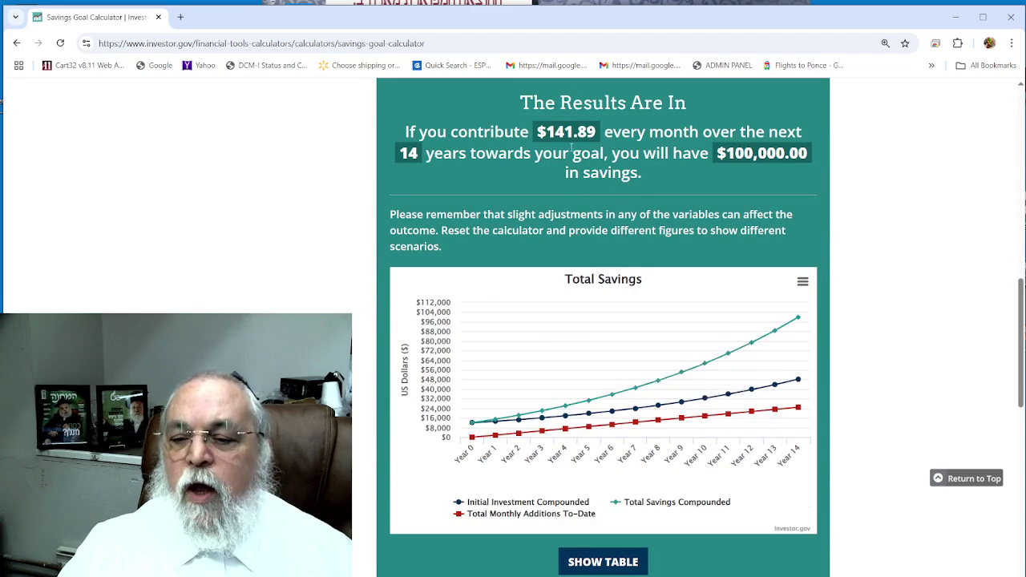
scroll(655, 392, up, 5)
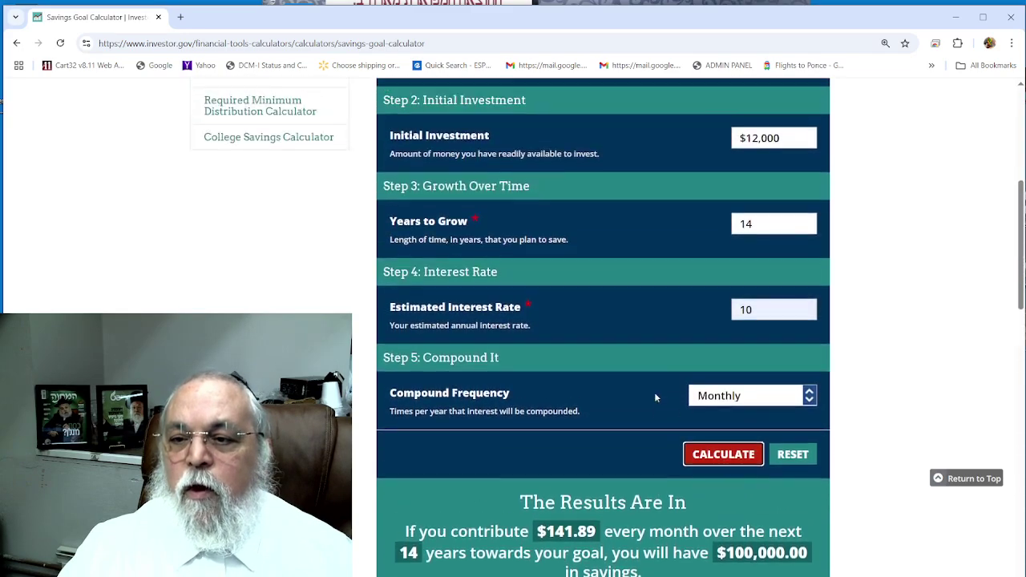
scroll(723, 306, up, 2)
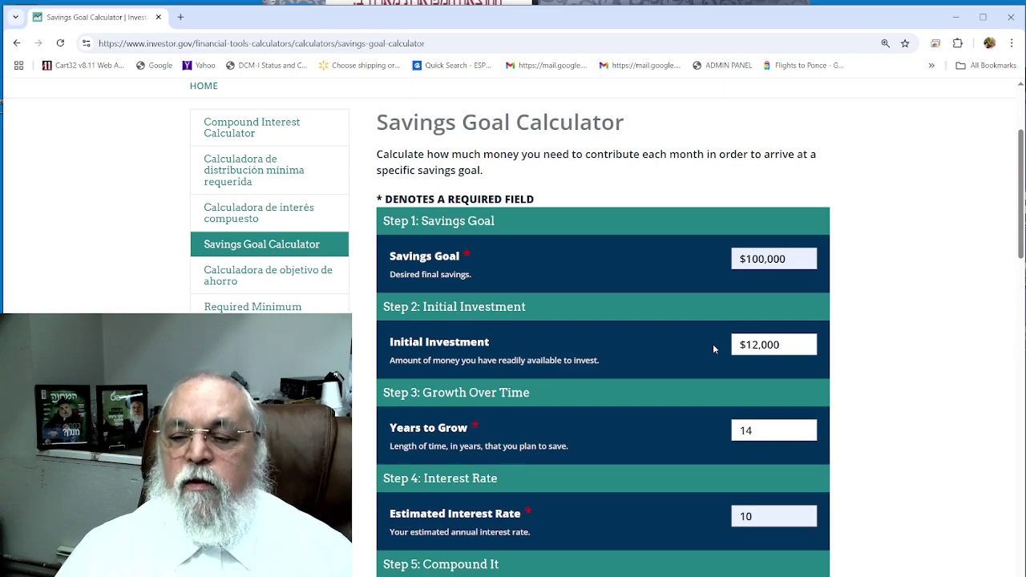
Replace the $12,000 initial investment with 0 and recalculate, yielding $274.87 monthly
click(788, 342)
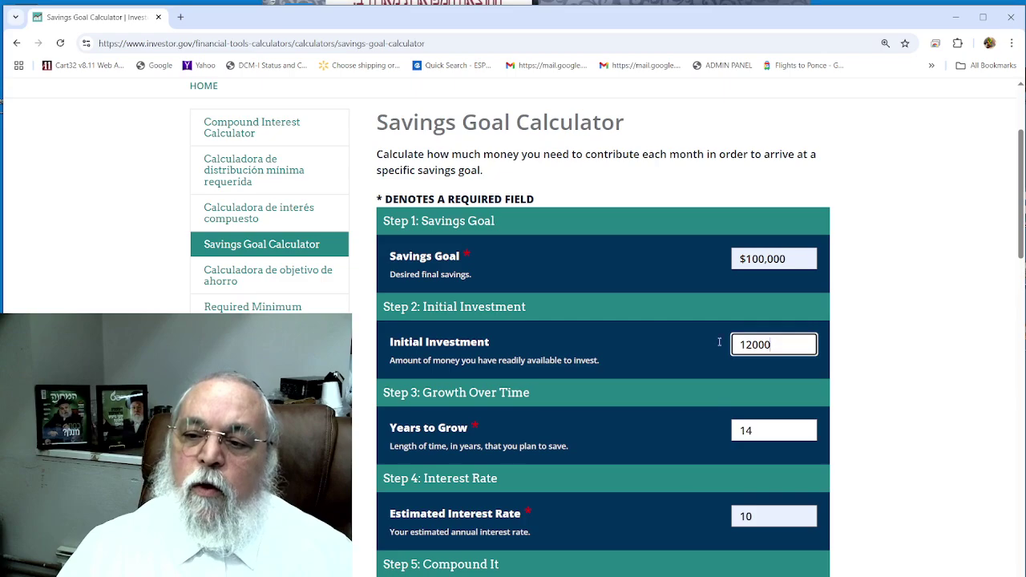
drag(789, 342, 639, 339)
text(0)
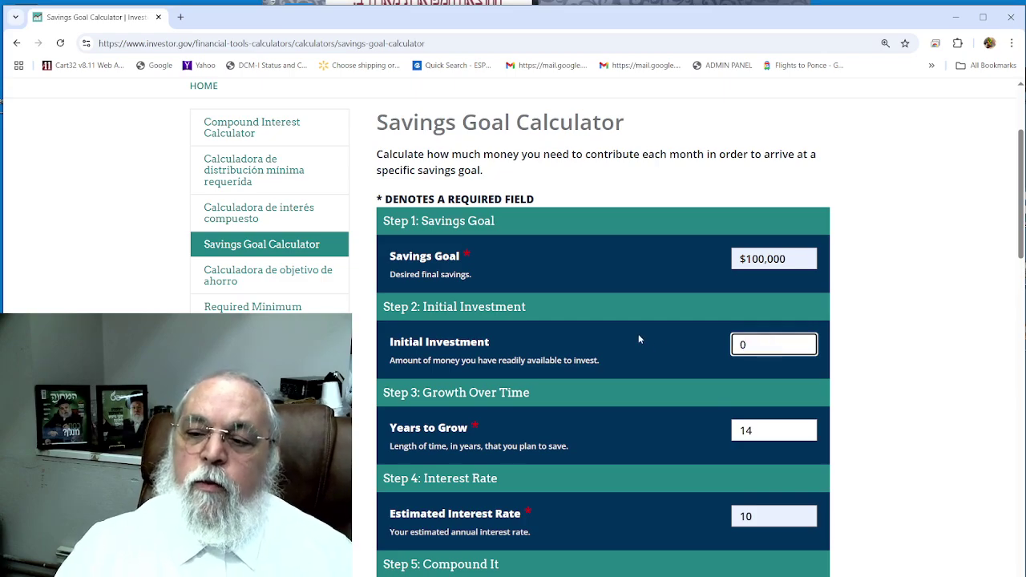
scroll(669, 392, down, 3)
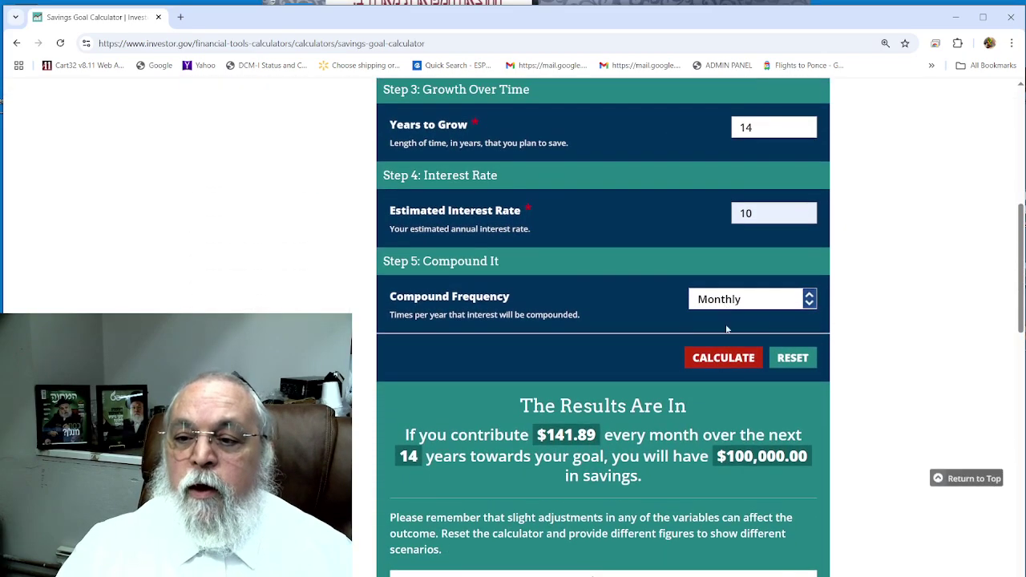
click(723, 358)
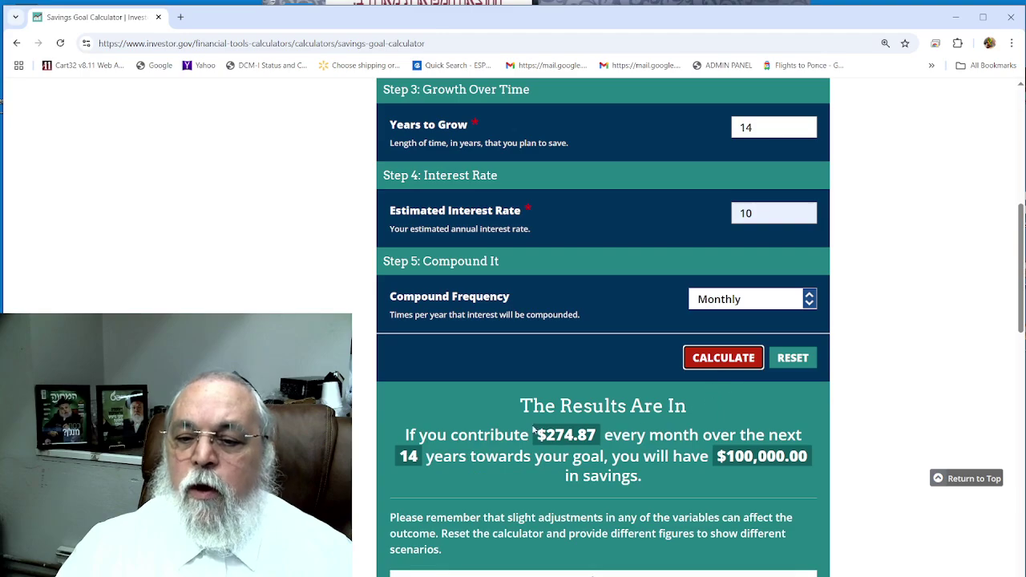
scroll(534, 430, down, 3)
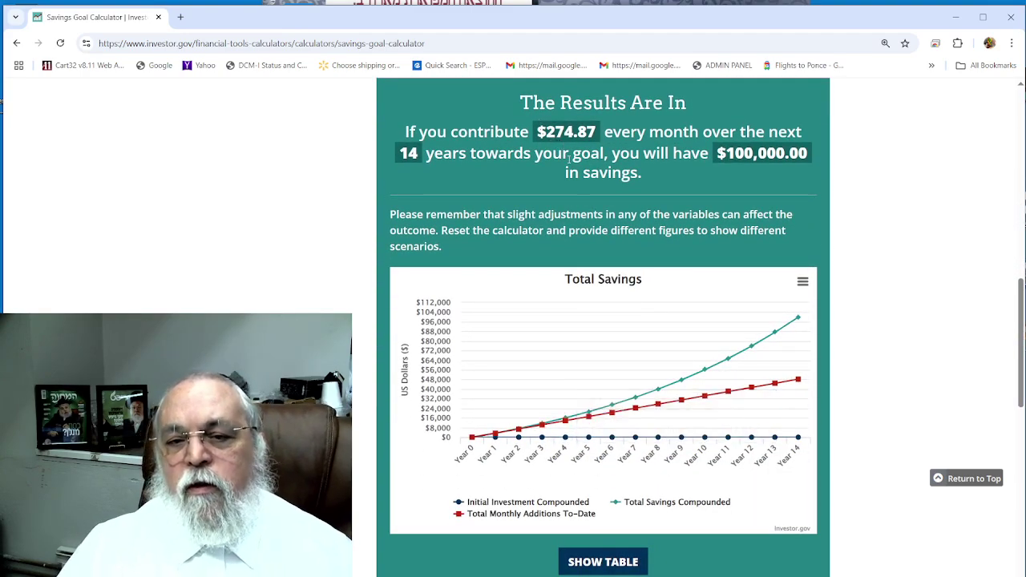
scroll(571, 160, up, 1)
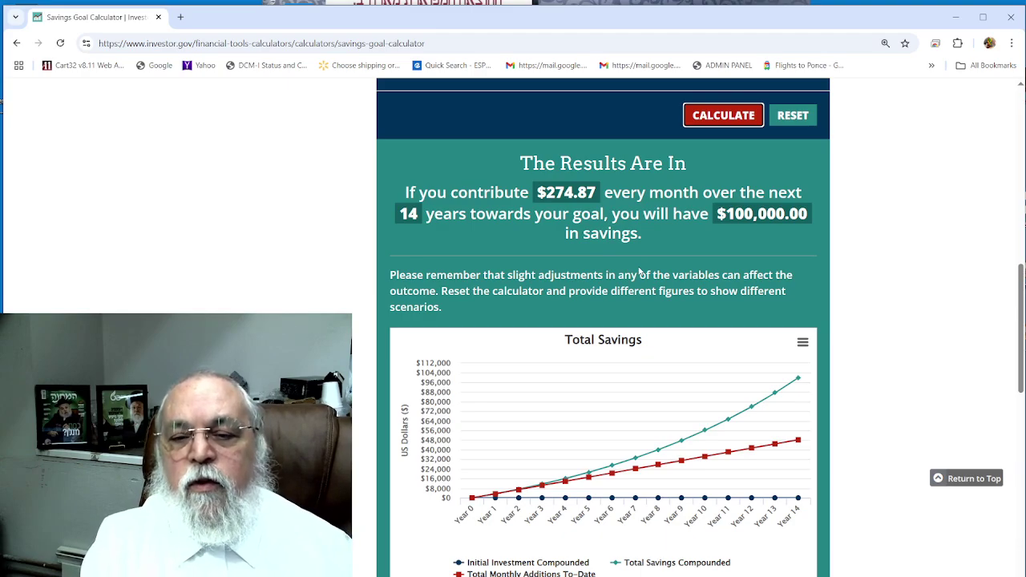
scroll(885, 161, up, 9)
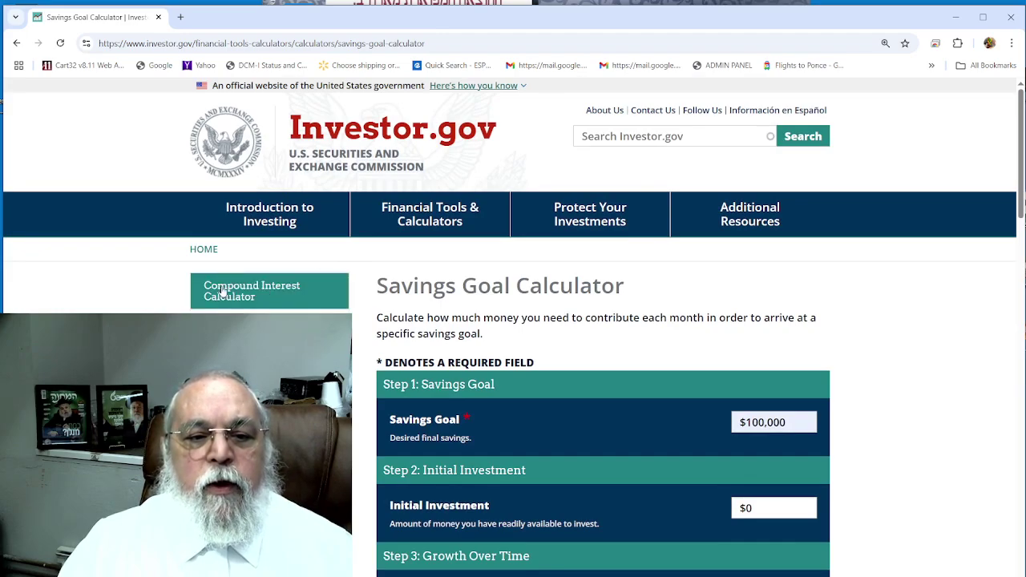
Open the Compound Interest Calculator and enter $5,000 initial and $100 monthly contributions
click(223, 292)
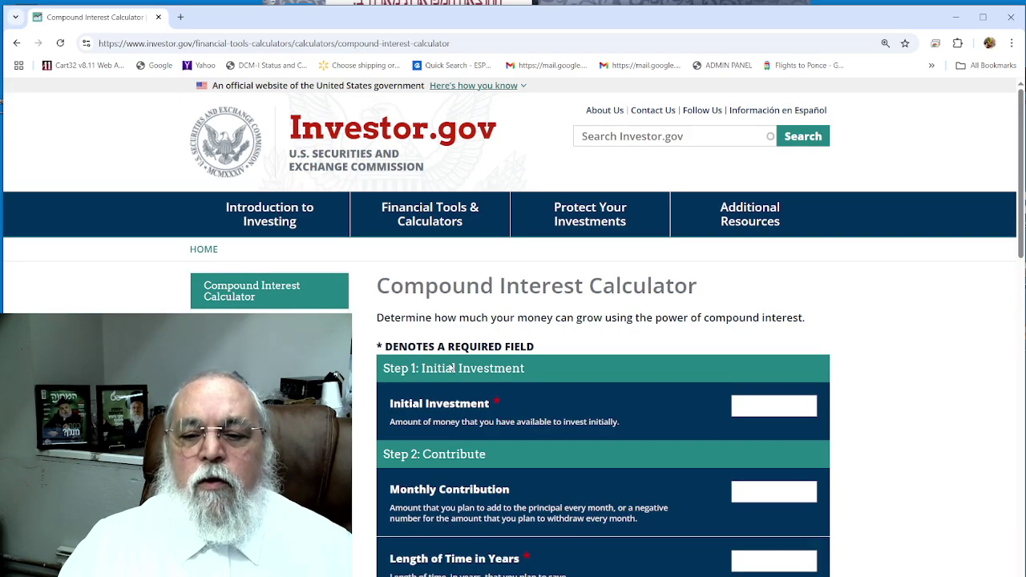
click(773, 408)
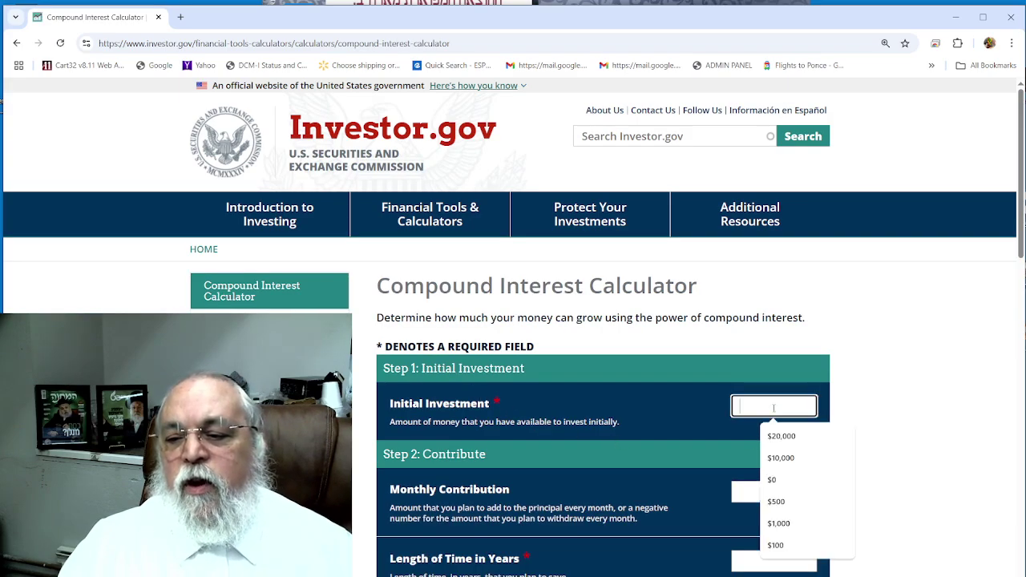
text(5000)
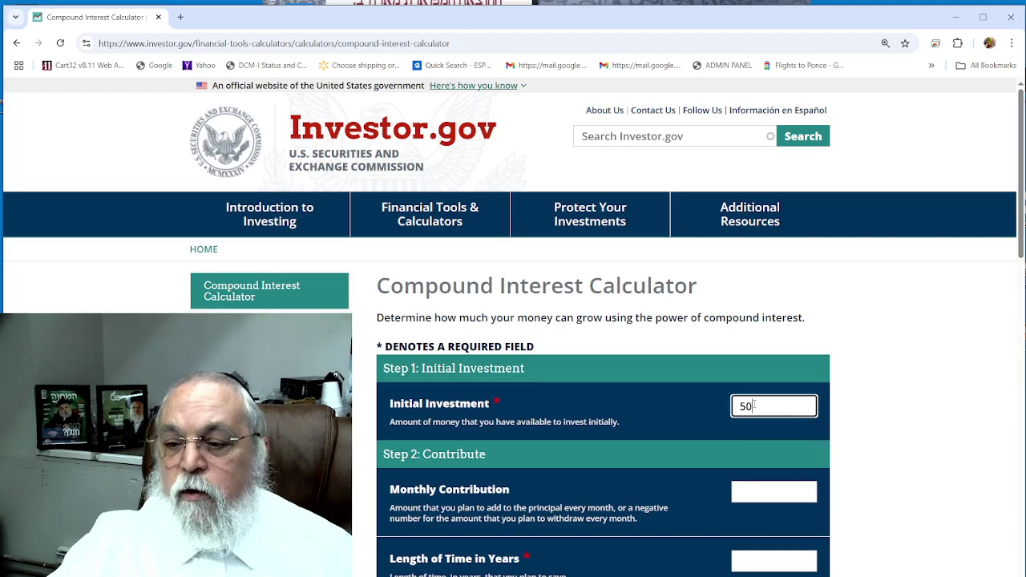
click(796, 492)
text(100)
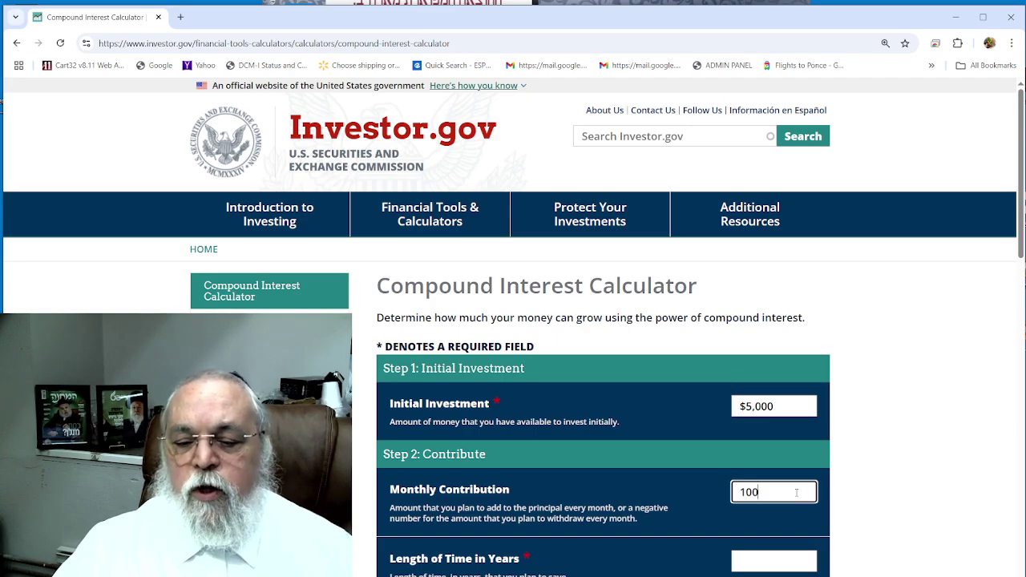
Set 20 years at 10% compounded monthly and calculate the $112,577.25 future value
scroll(770, 465, down, 2)
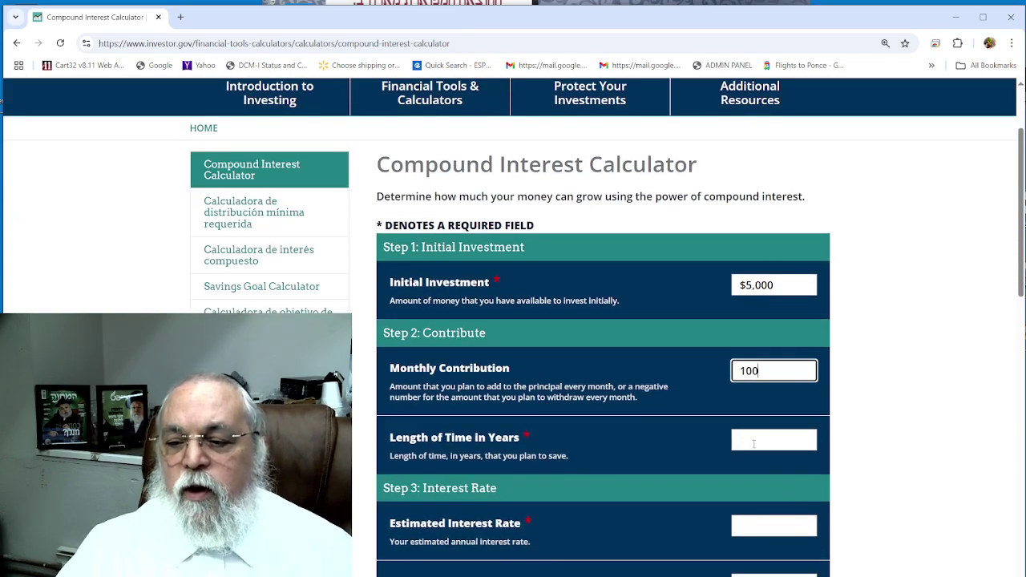
click(754, 444)
text(20)
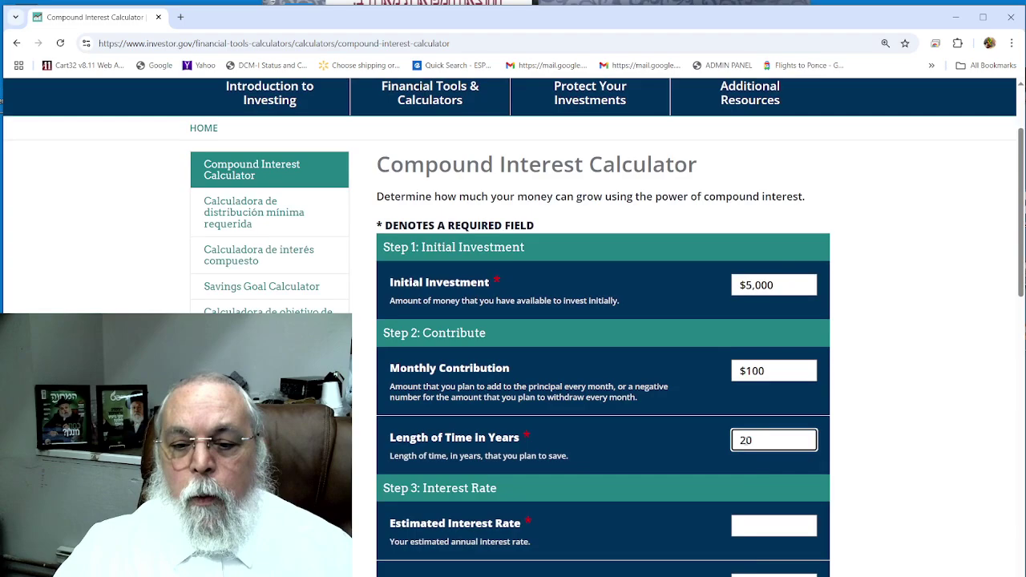
scroll(770, 465, down, 1)
click(769, 465)
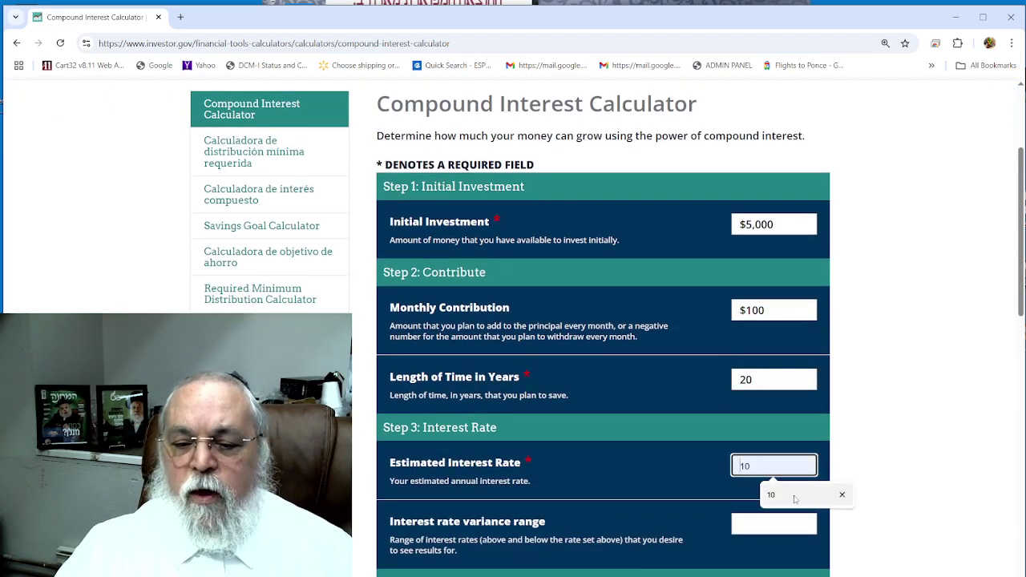
click(794, 495)
scroll(794, 449, down, 4)
click(785, 380)
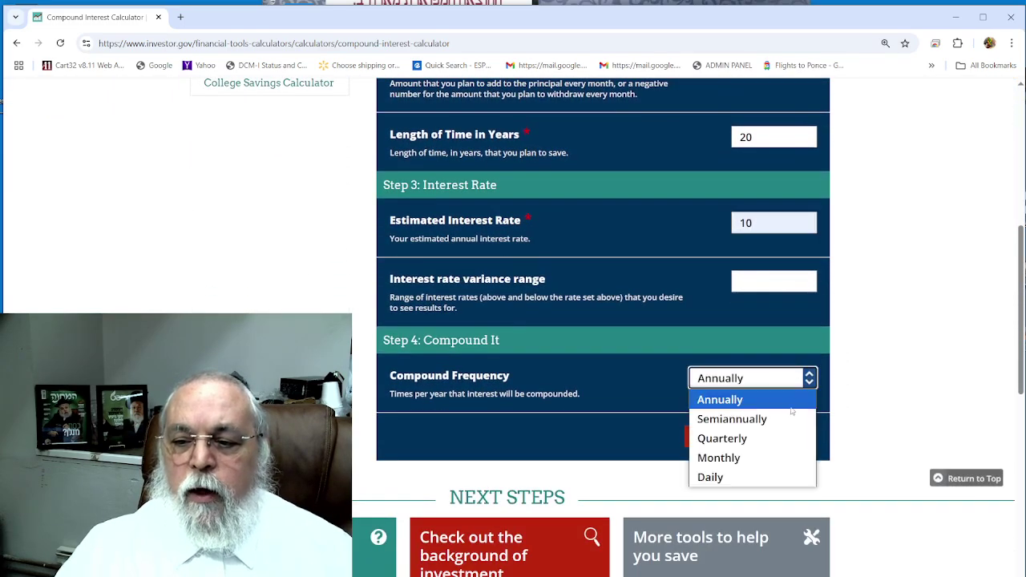
click(791, 458)
click(716, 440)
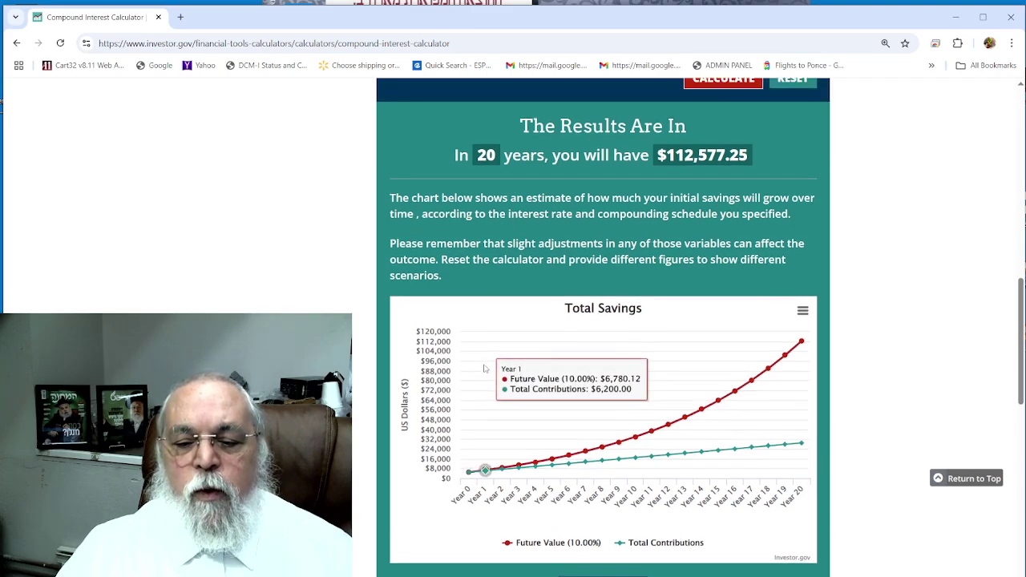
scroll(479, 363, up, 4)
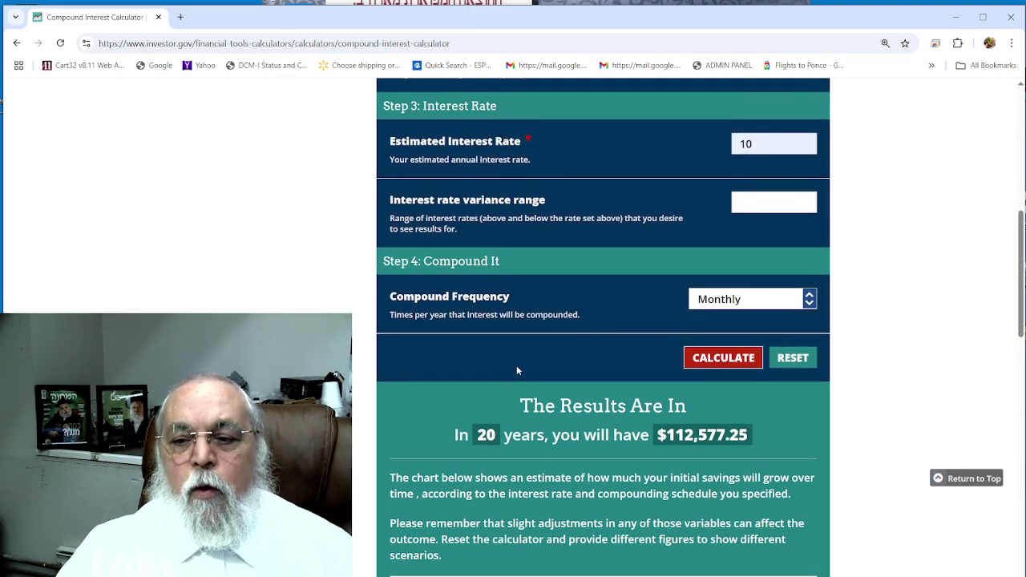
scroll(517, 369, up, 4)
scroll(517, 368, up, 3)
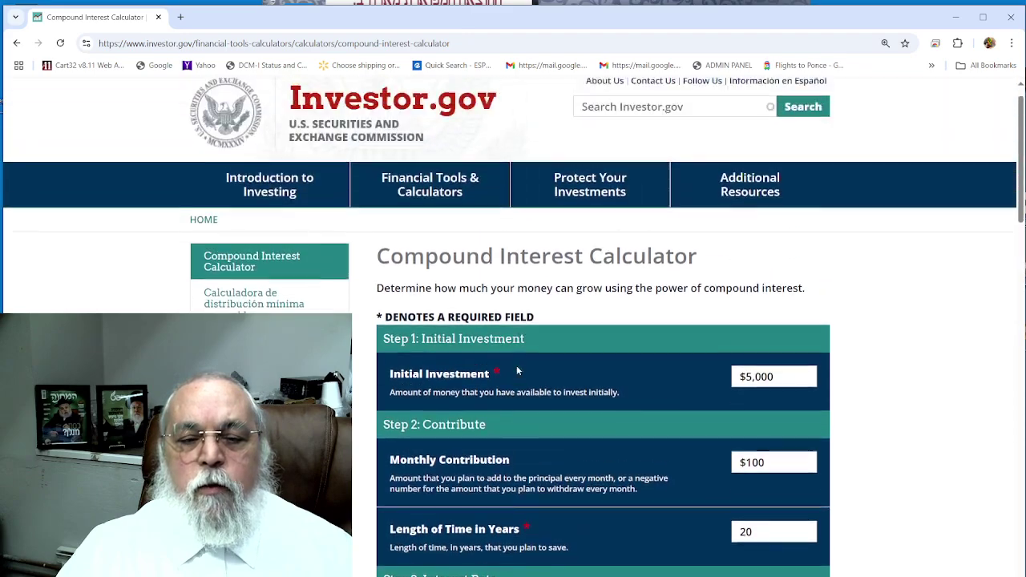